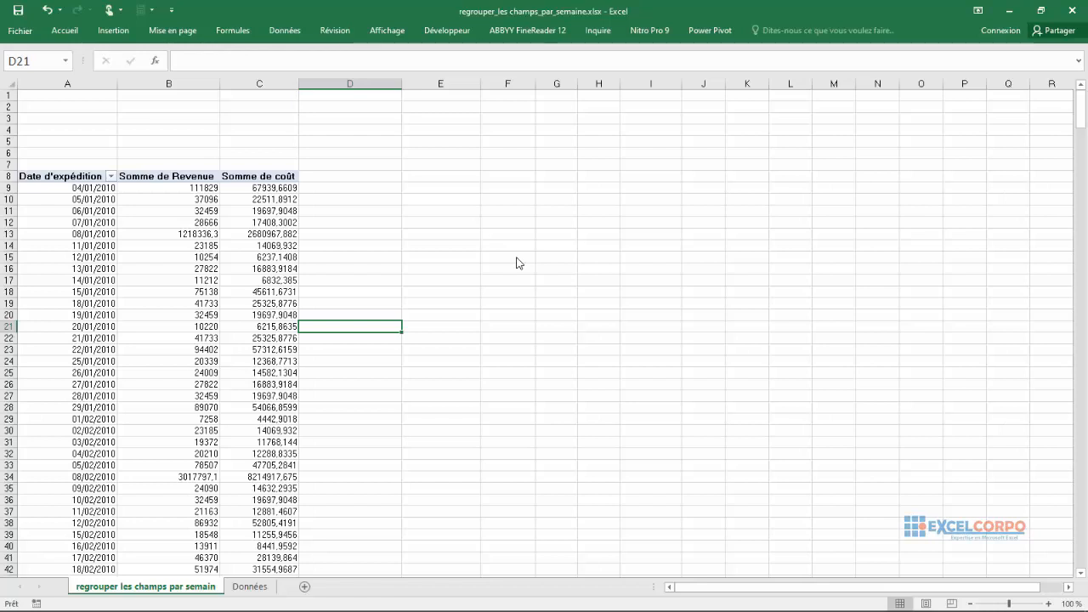
- Examine the daily shipping dates in the pivot table and its source data on the Données sheet
click(253, 233)
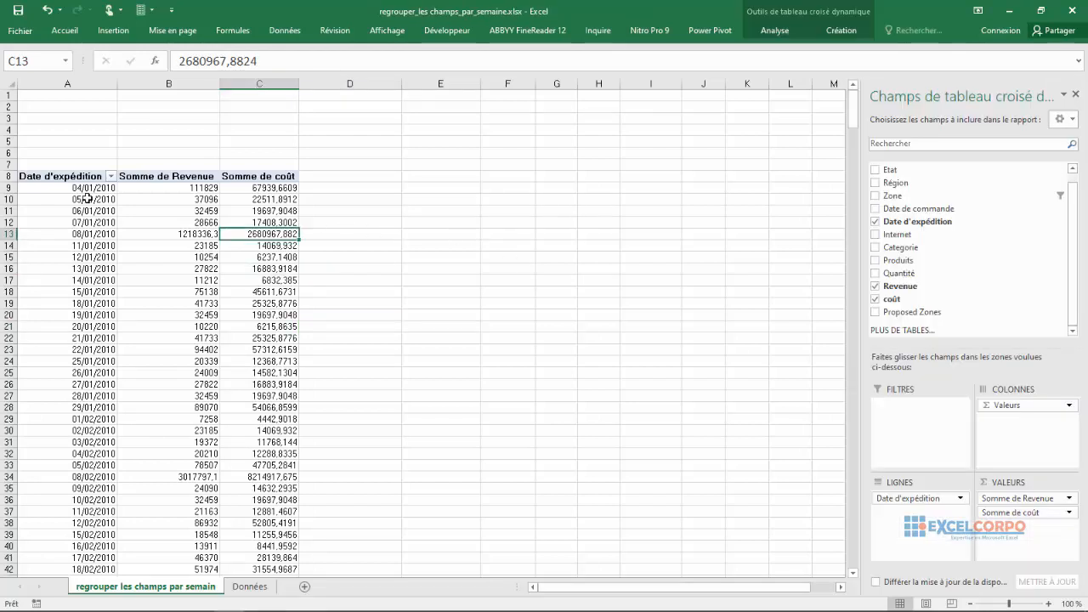
click(118, 197)
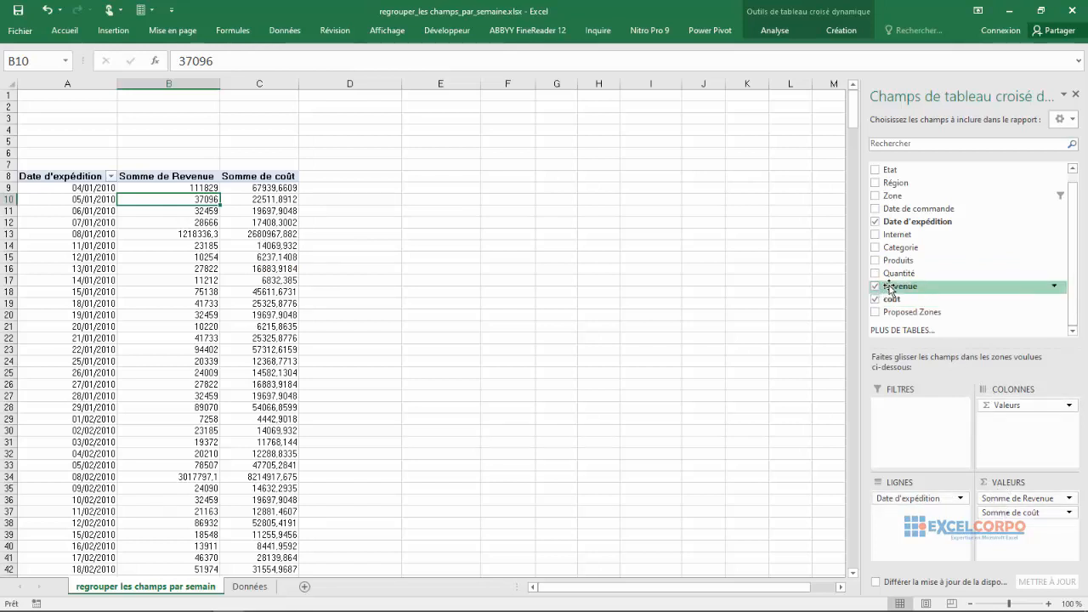
click(607, 294)
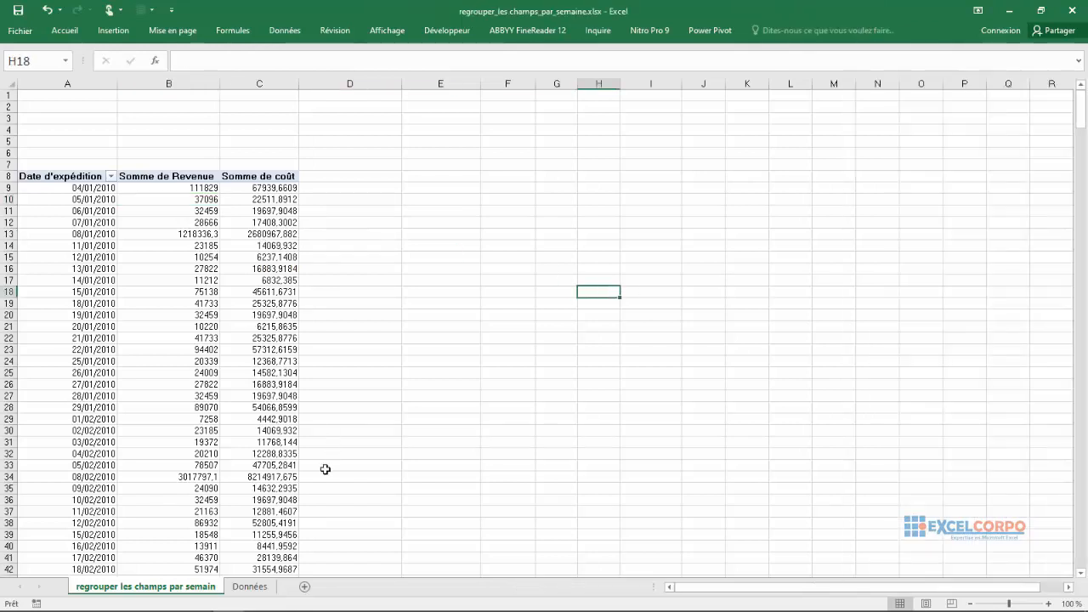
click(250, 587)
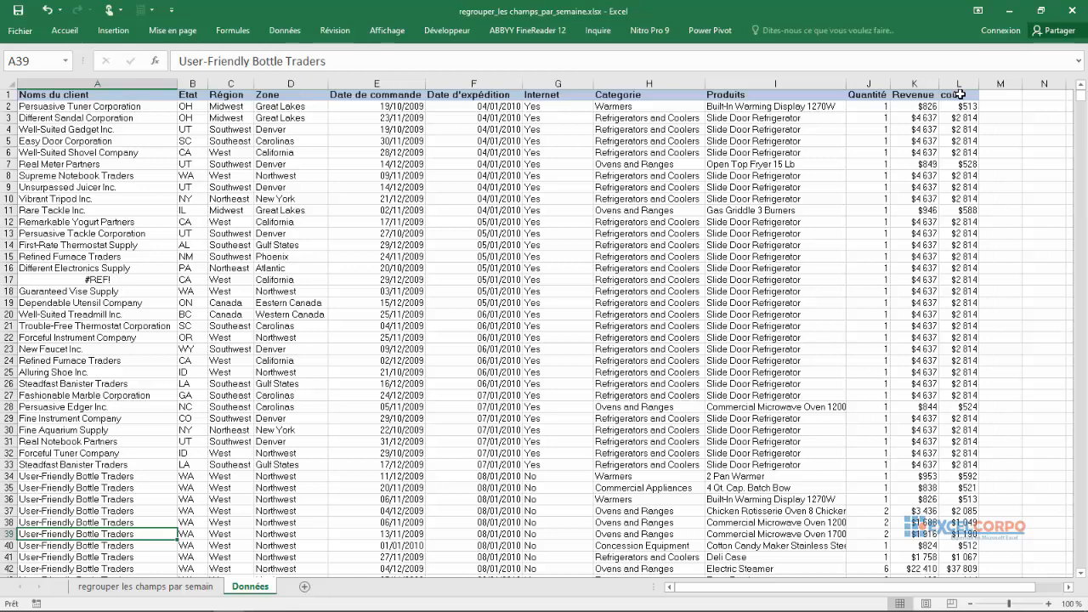
click(180, 589)
click(72, 204)
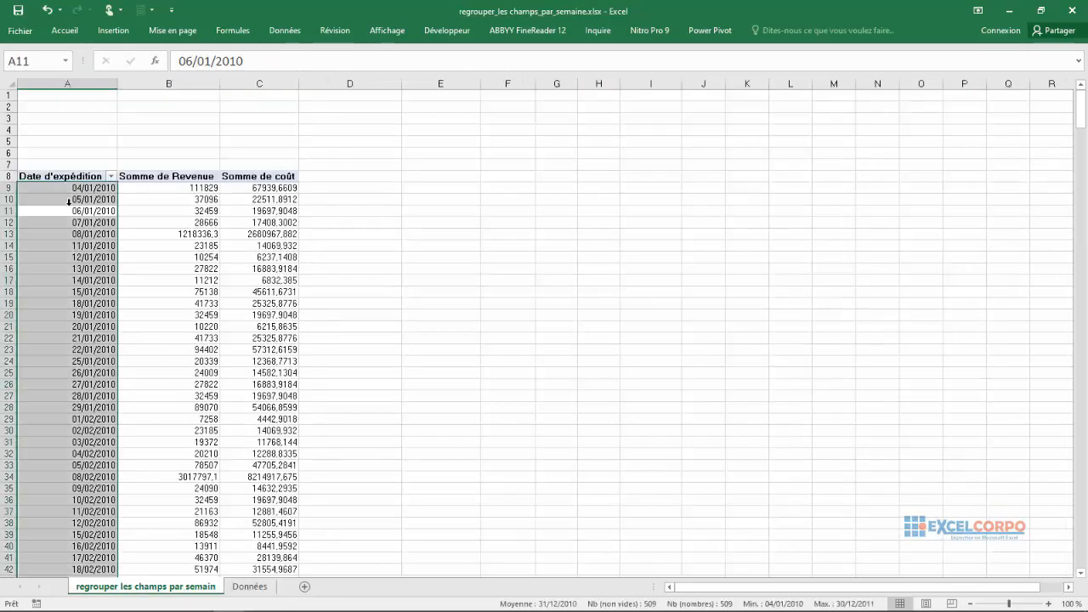
click(75, 200)
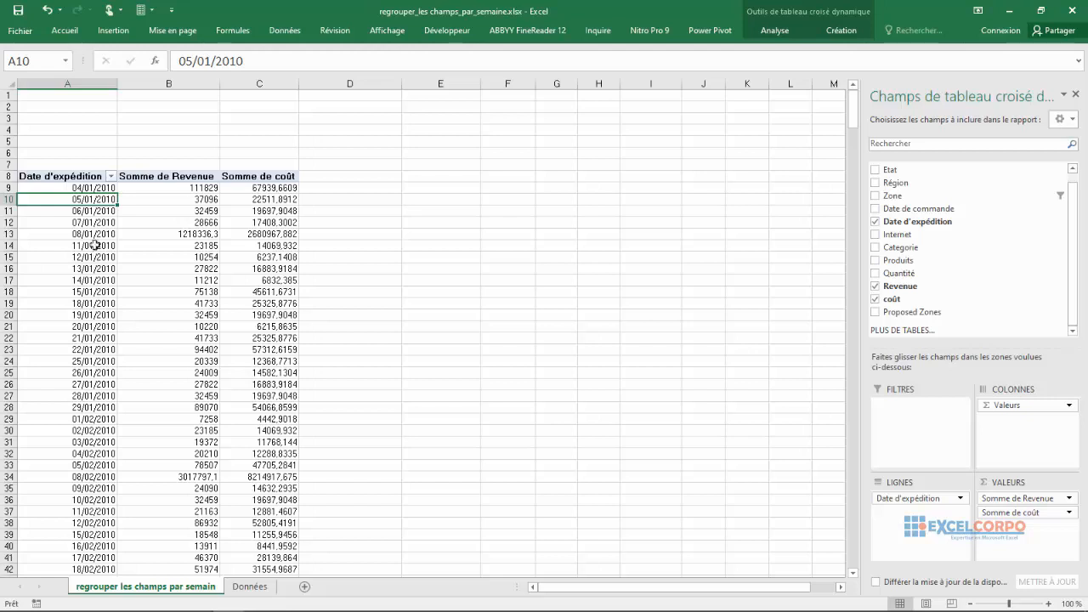
click(78, 187)
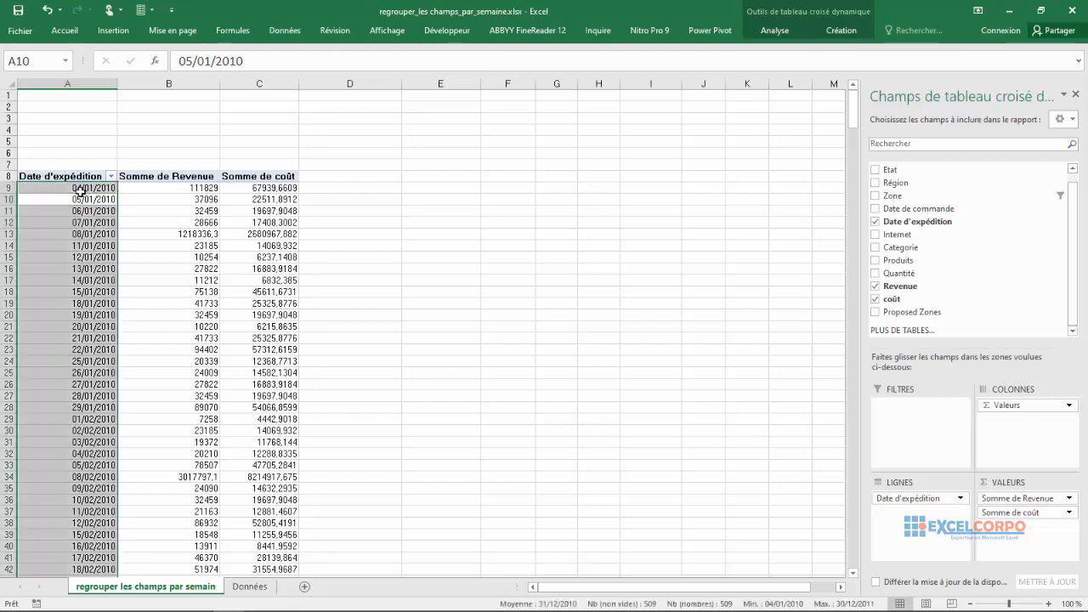
click(78, 191)
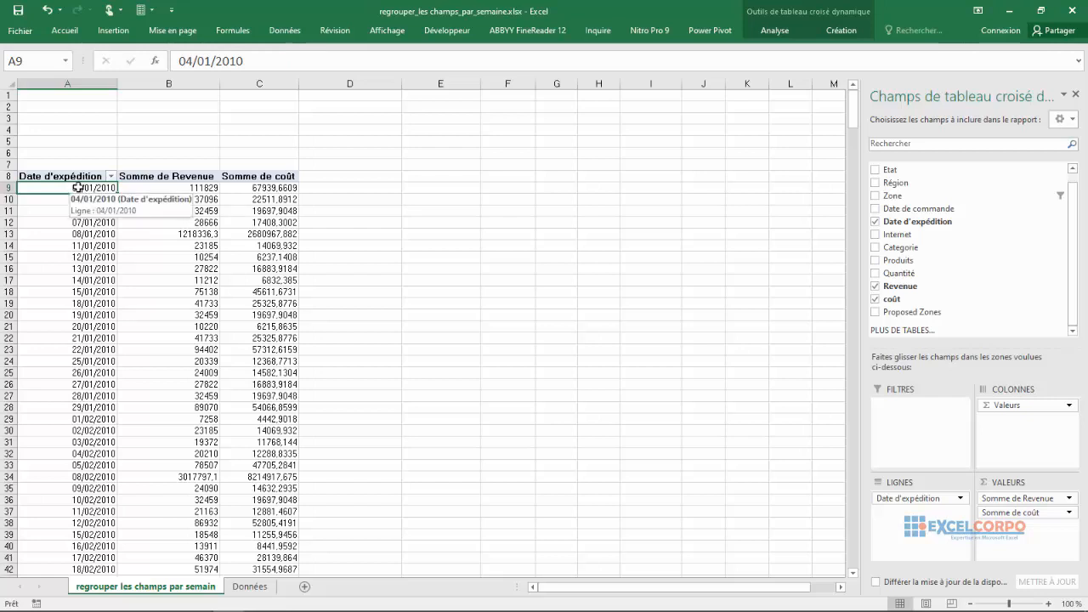
- Open the grouping settings for the pivot table's Date d'expédition field, keeping the dates in view
click(775, 29)
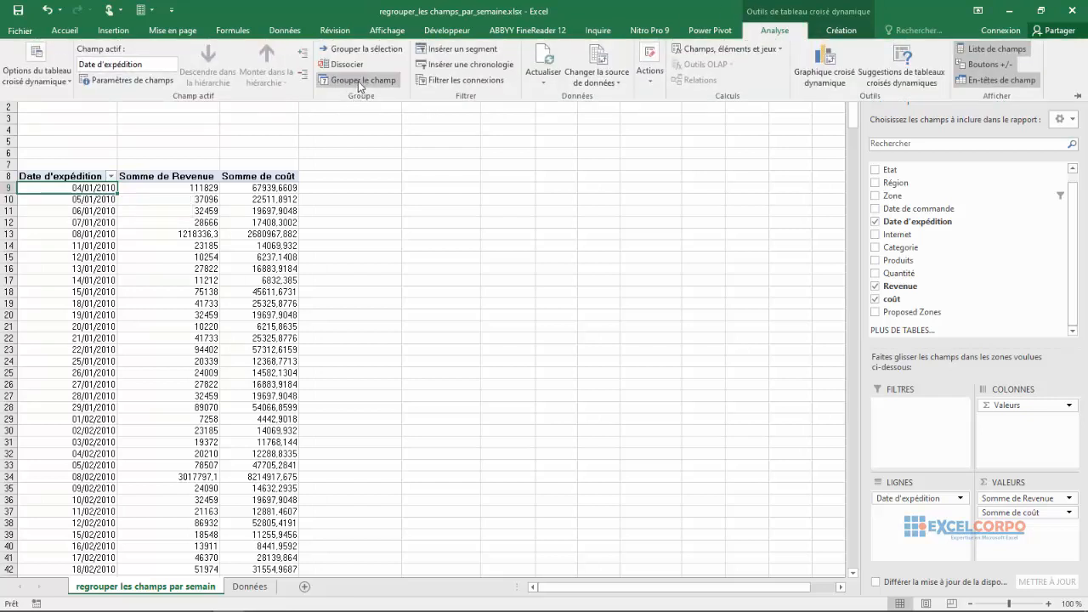
click(87, 192)
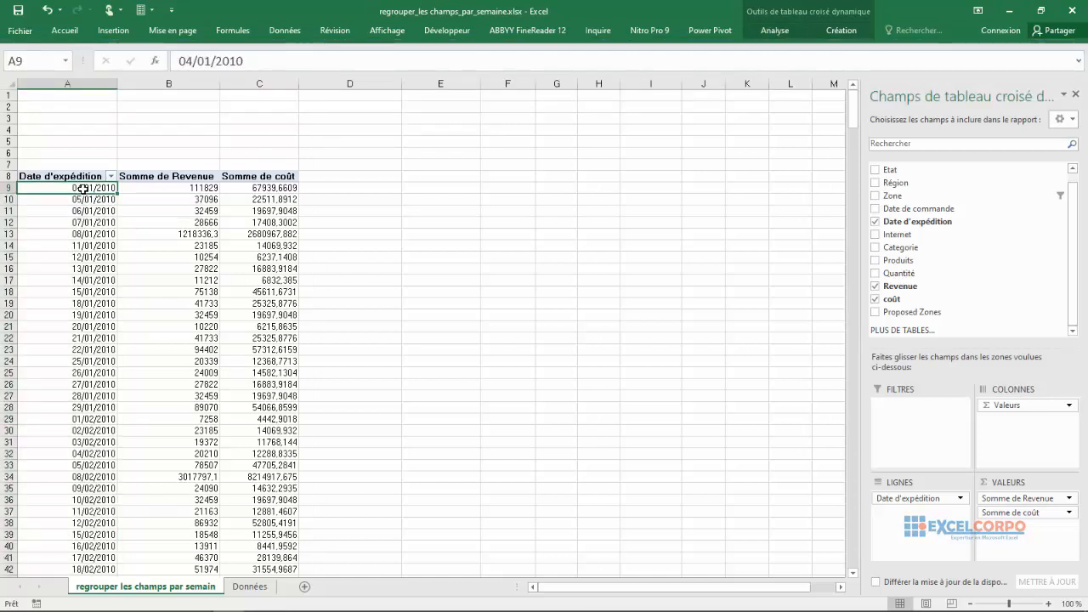
right_click(82, 189)
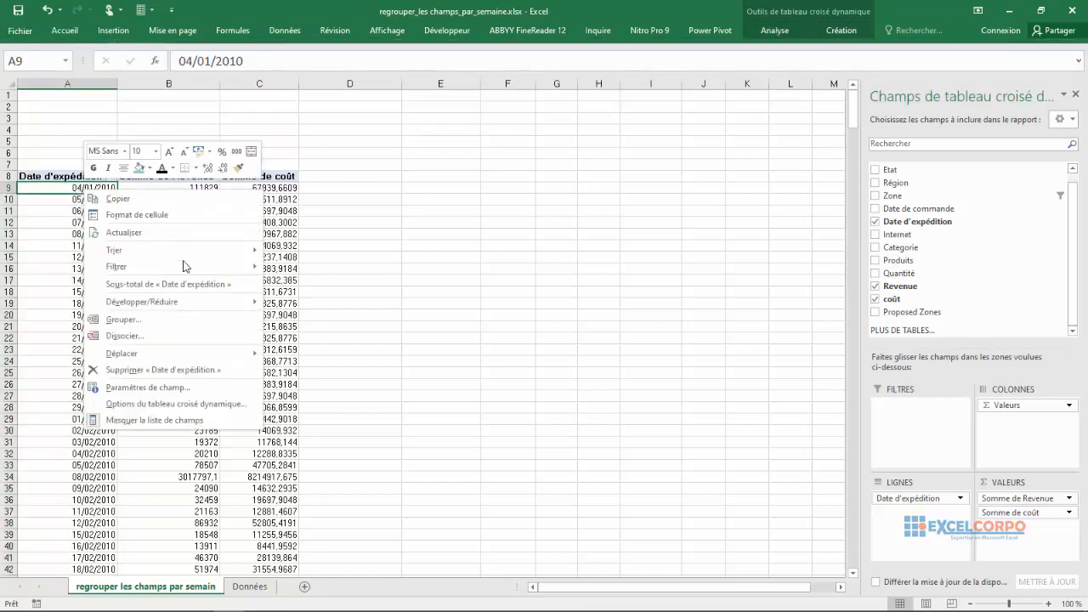
click(133, 323)
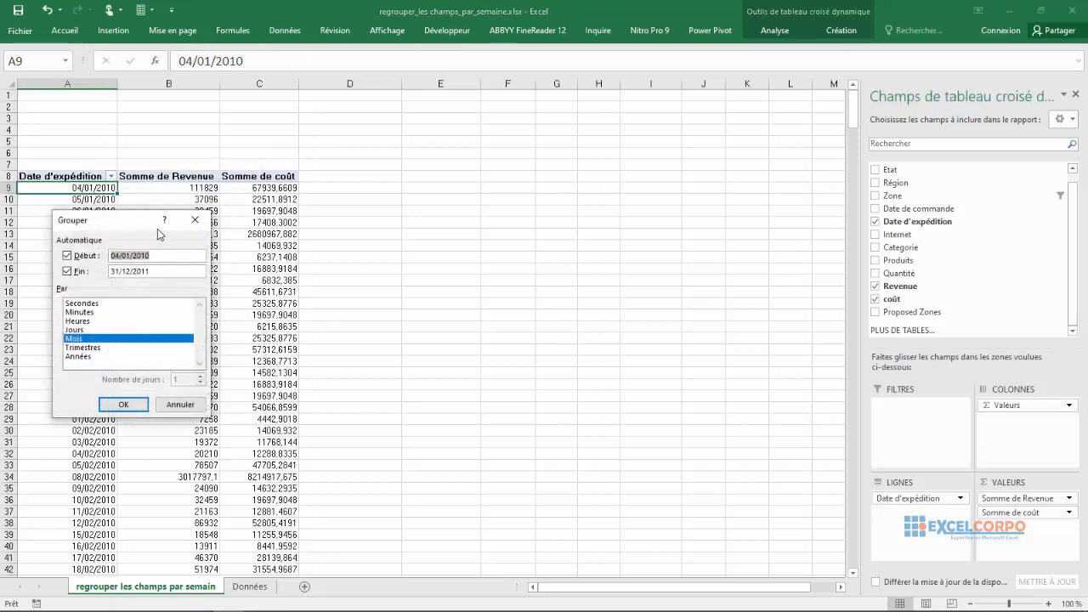
drag(149, 222, 418, 164)
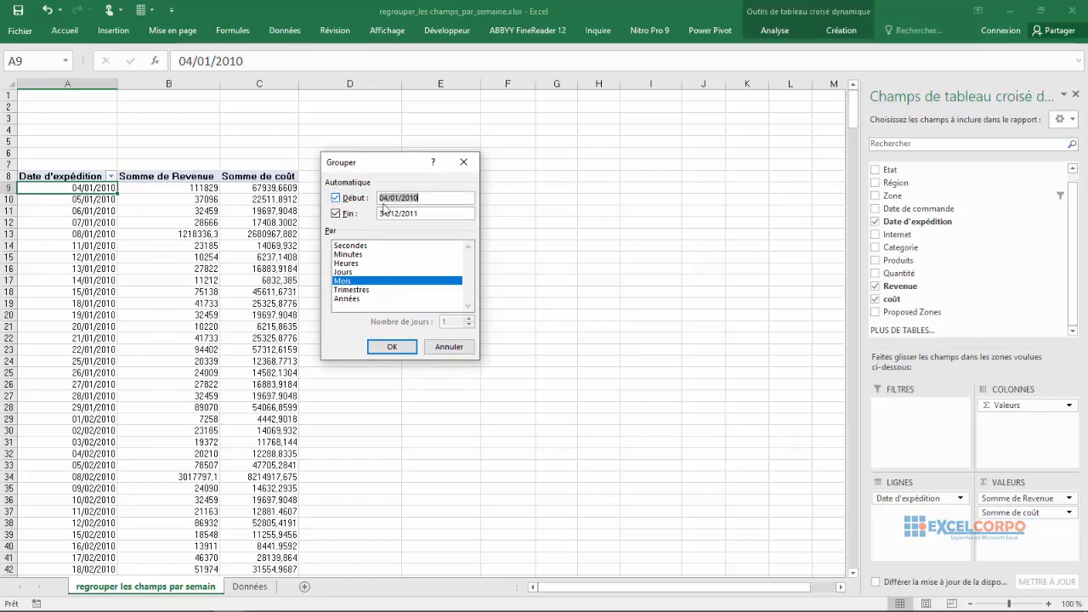
- Group by Jours only instead of Mois, with the number of days set to 7
click(361, 282)
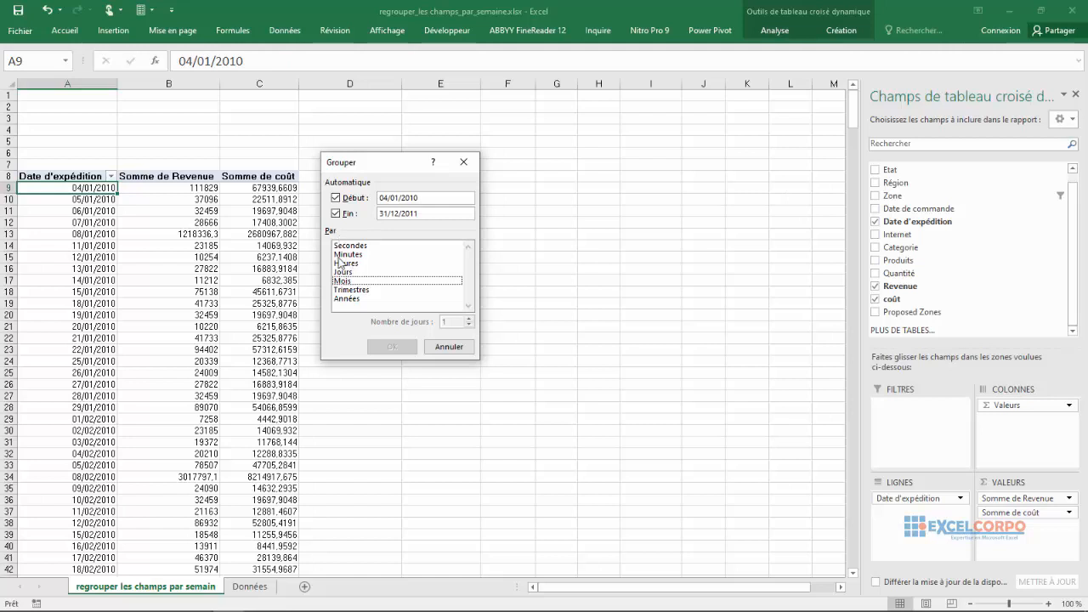
click(345, 273)
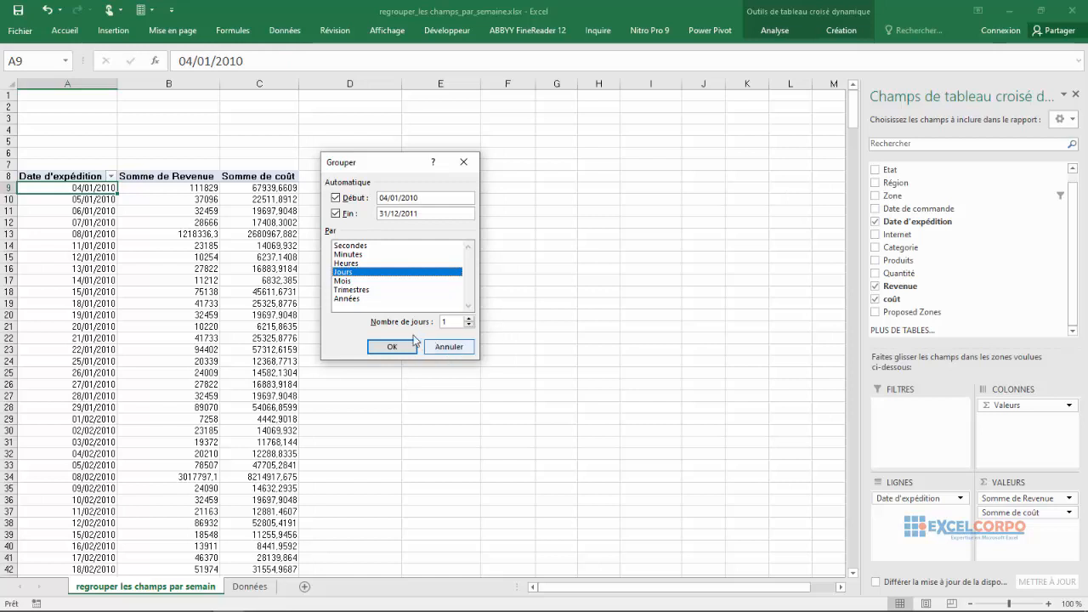
click(469, 320)
click(469, 320)
click(469, 320)
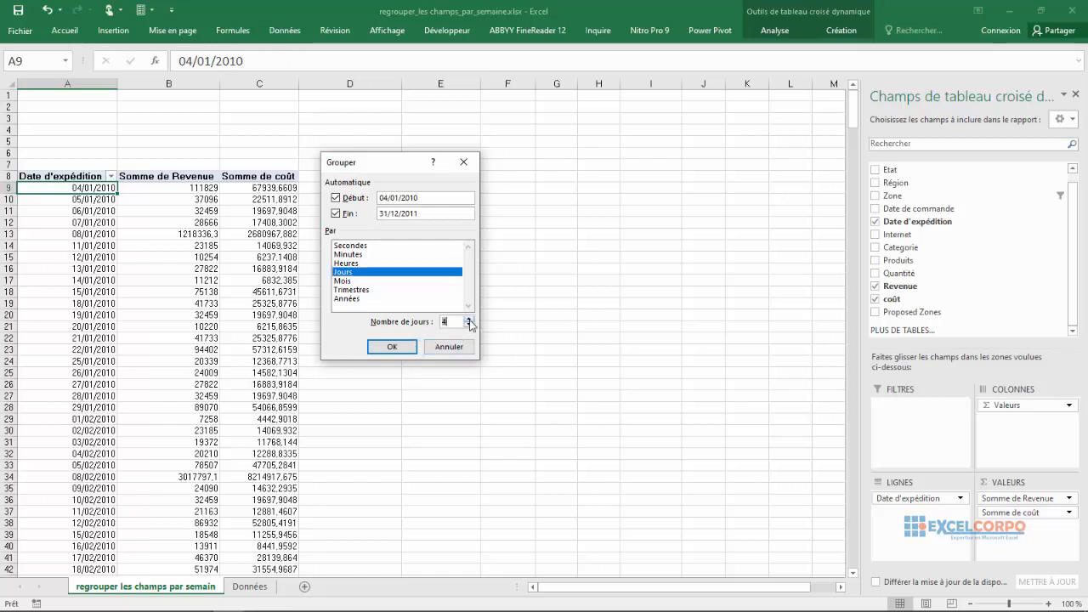
click(470, 321)
click(448, 323)
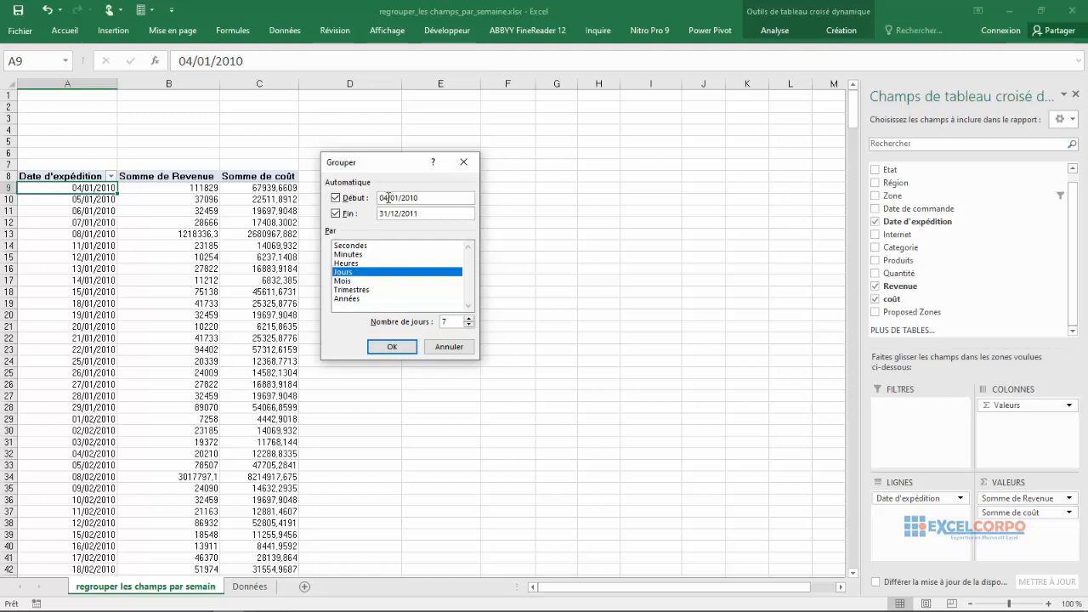
- Enter 04/01/2010 as the manual start date and apply the grouping to the shipping dates
key(BackSpace)
text(3)
key(BackSpace)
text(4)
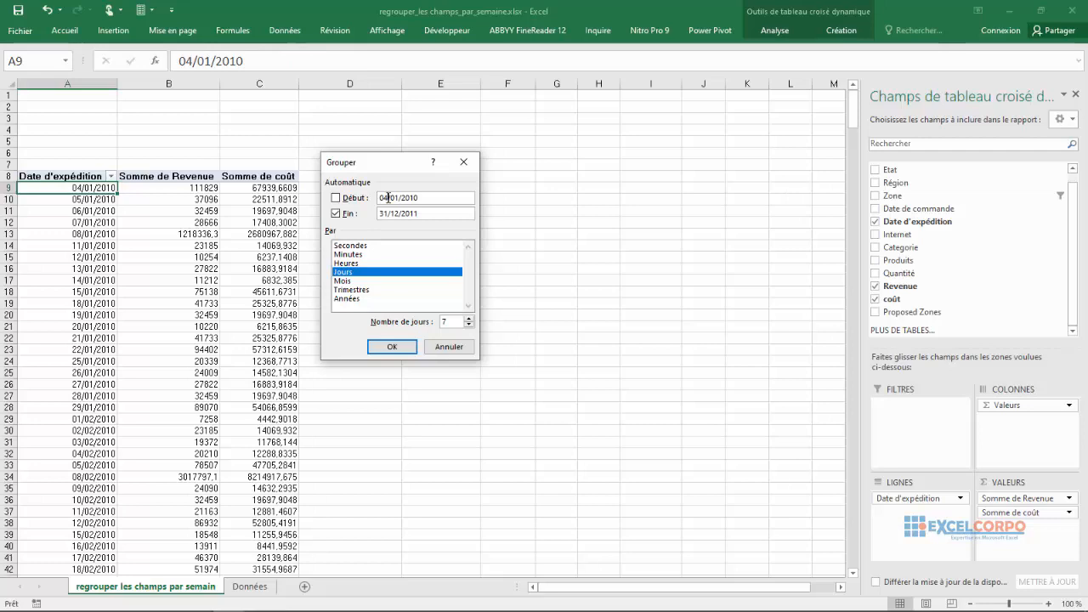
click(393, 347)
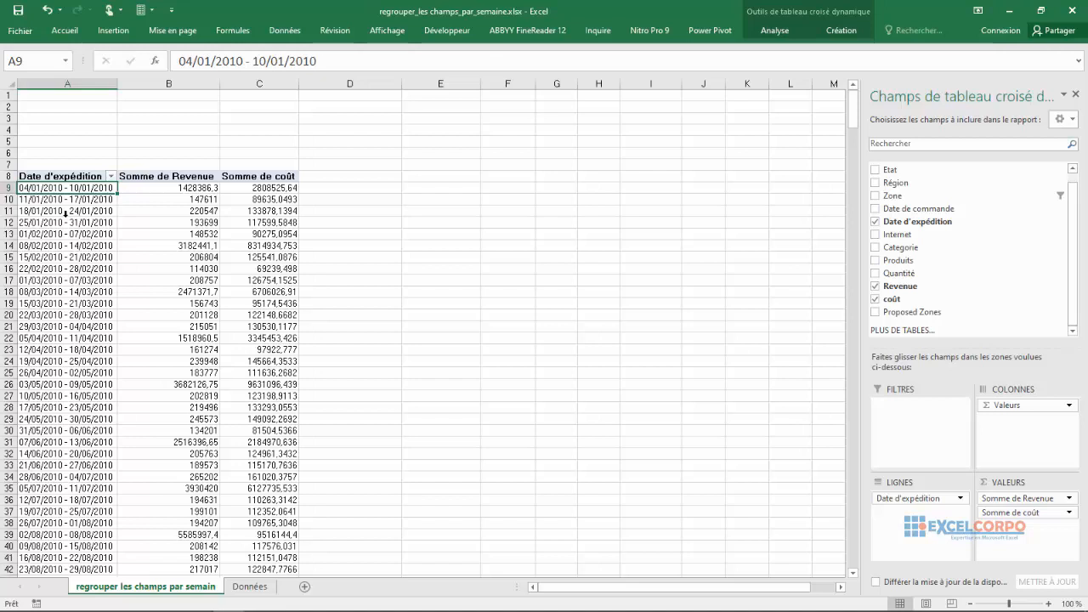
- Replace the coût field with Quantité in the pivot table's values
click(877, 300)
click(876, 274)
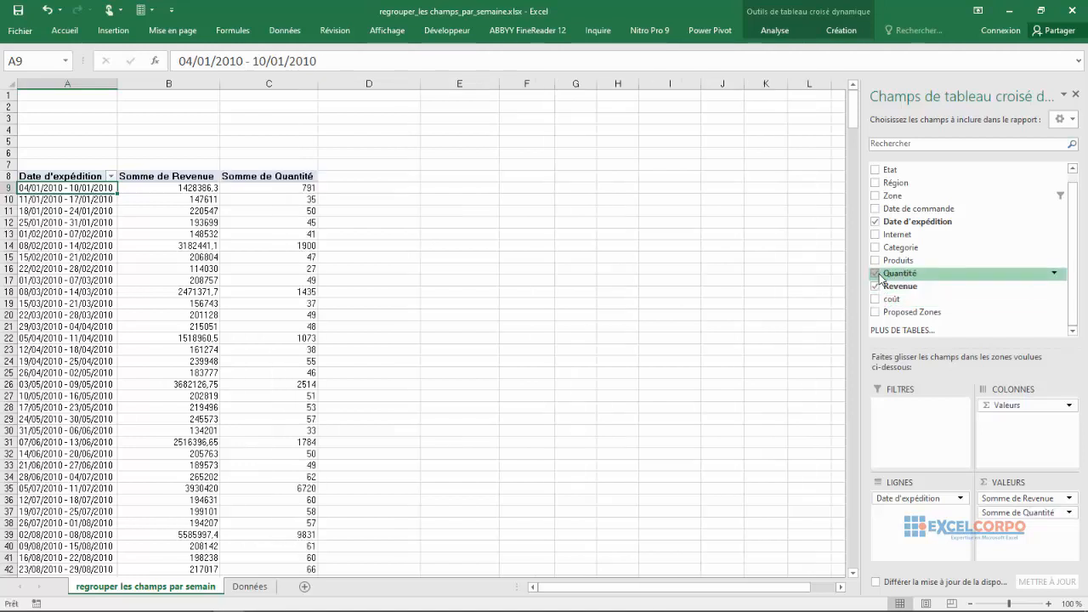
click(159, 223)
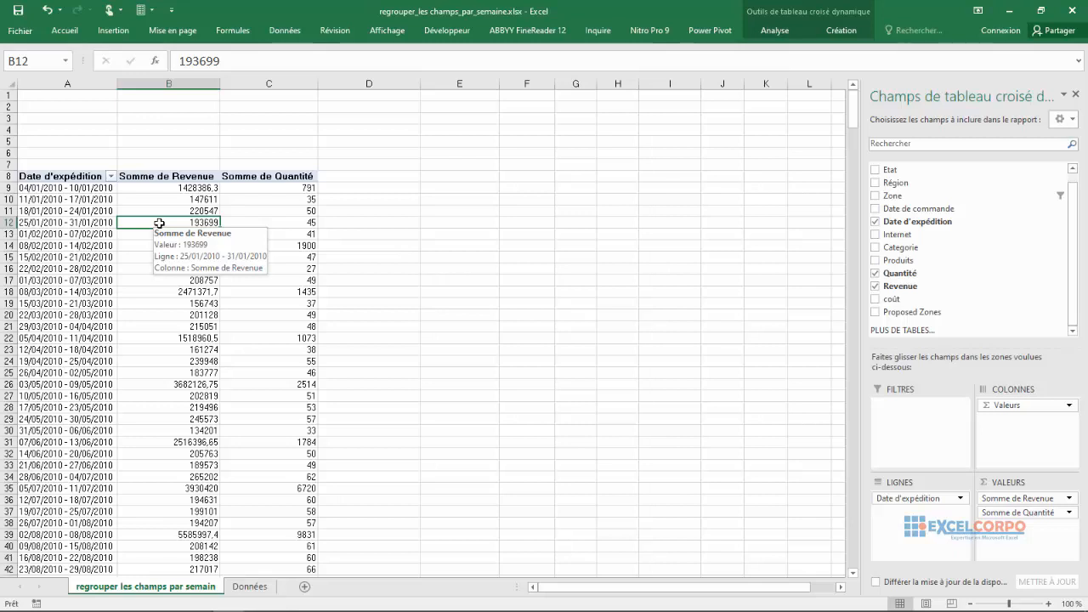
- Examine the revenue and quantity of the first two weekly periods, and review the available pivot fields
click(40, 191)
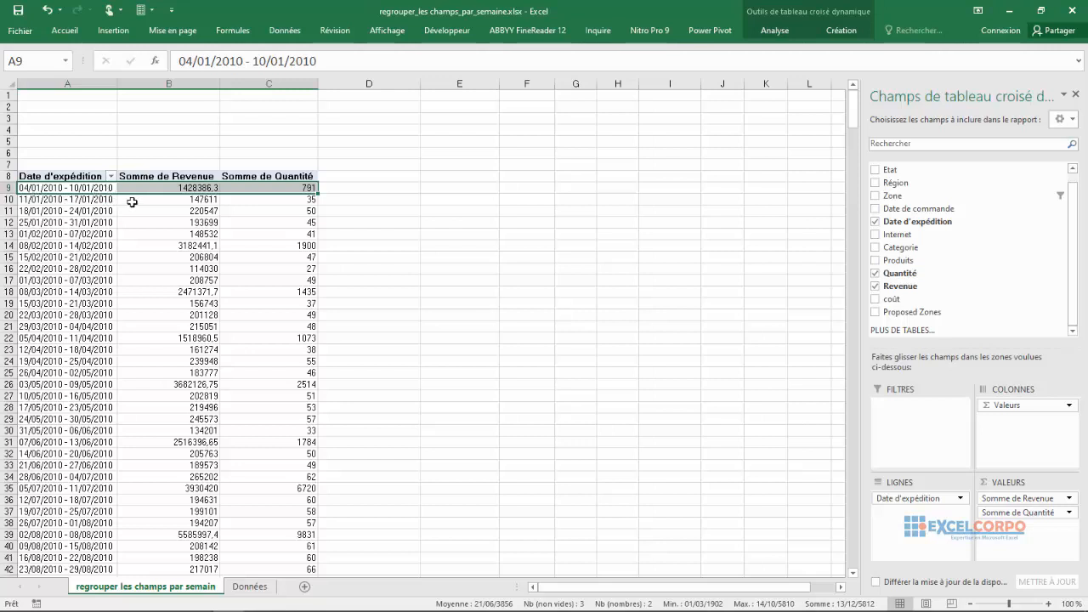
click(184, 194)
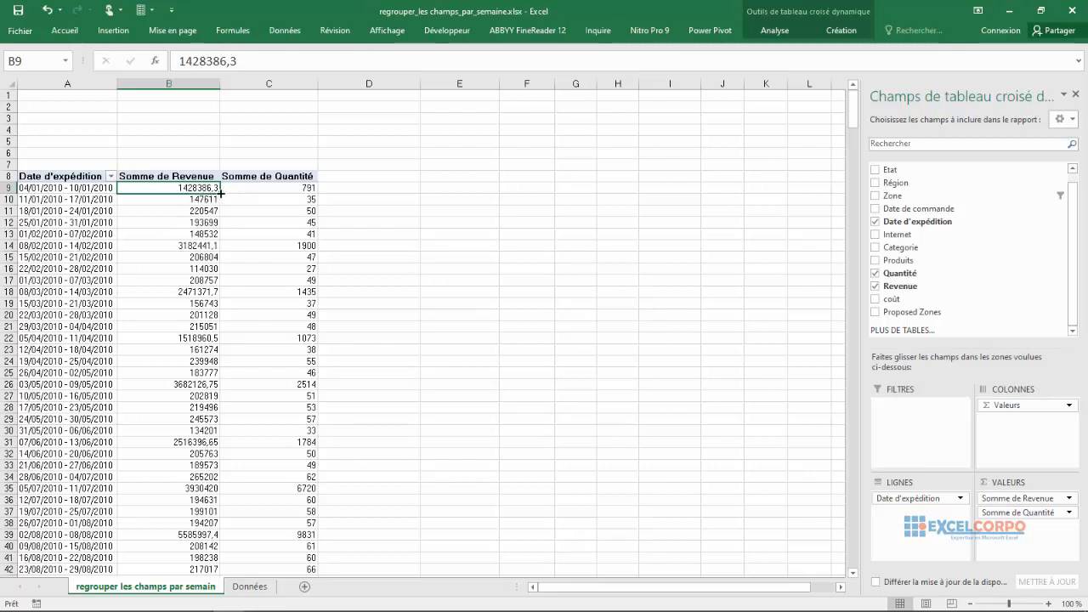
click(292, 188)
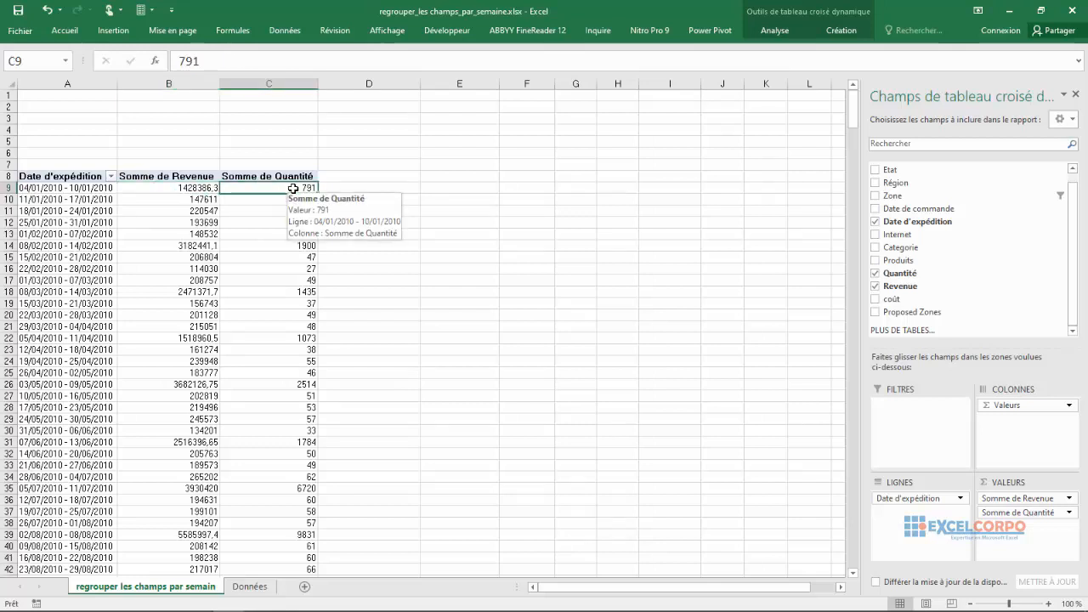
click(79, 199)
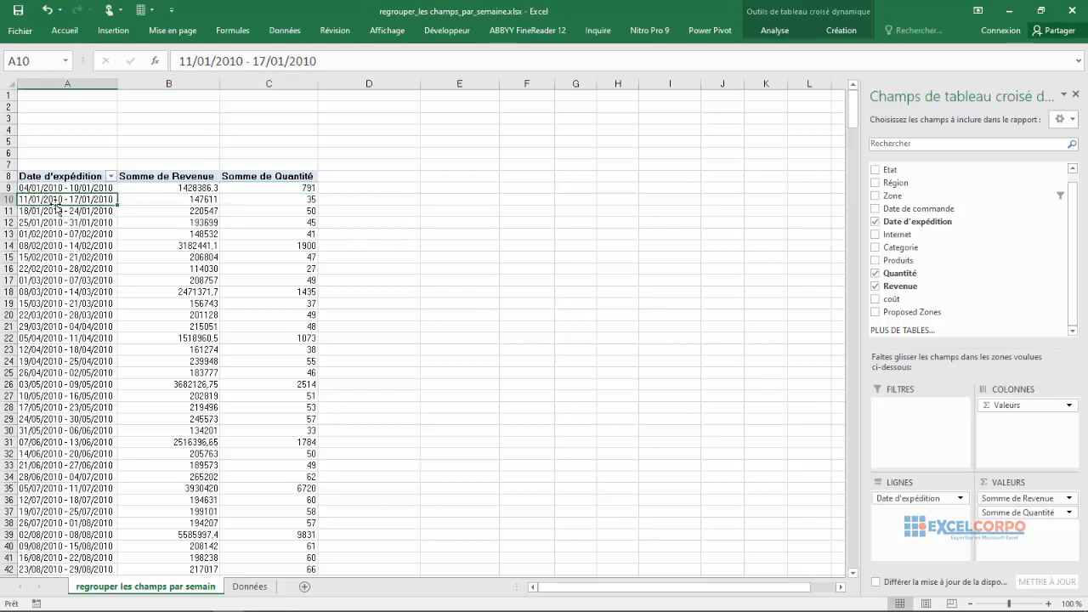
click(197, 200)
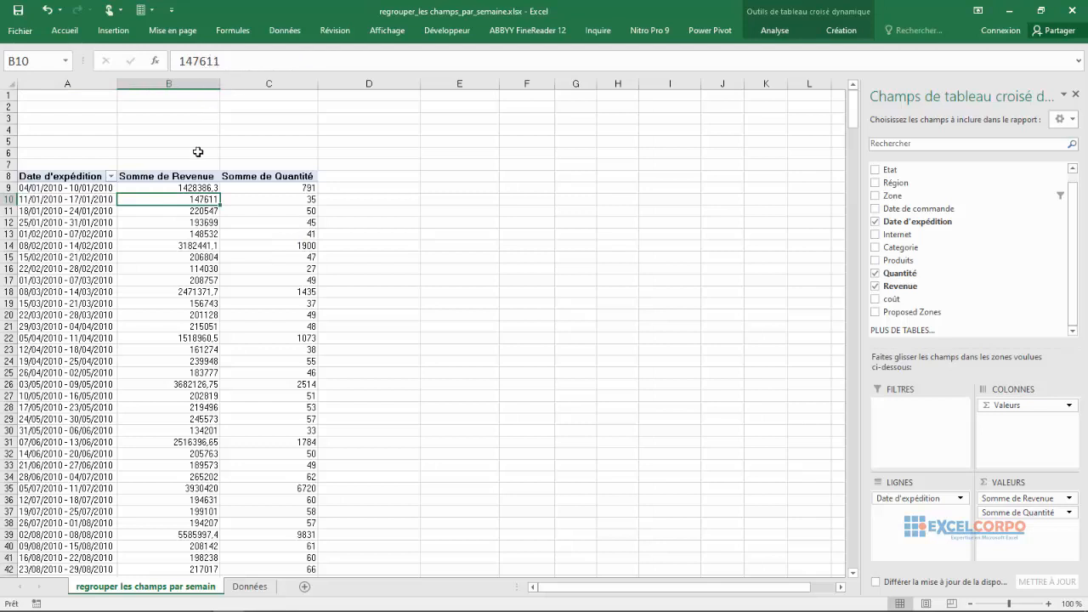
click(287, 202)
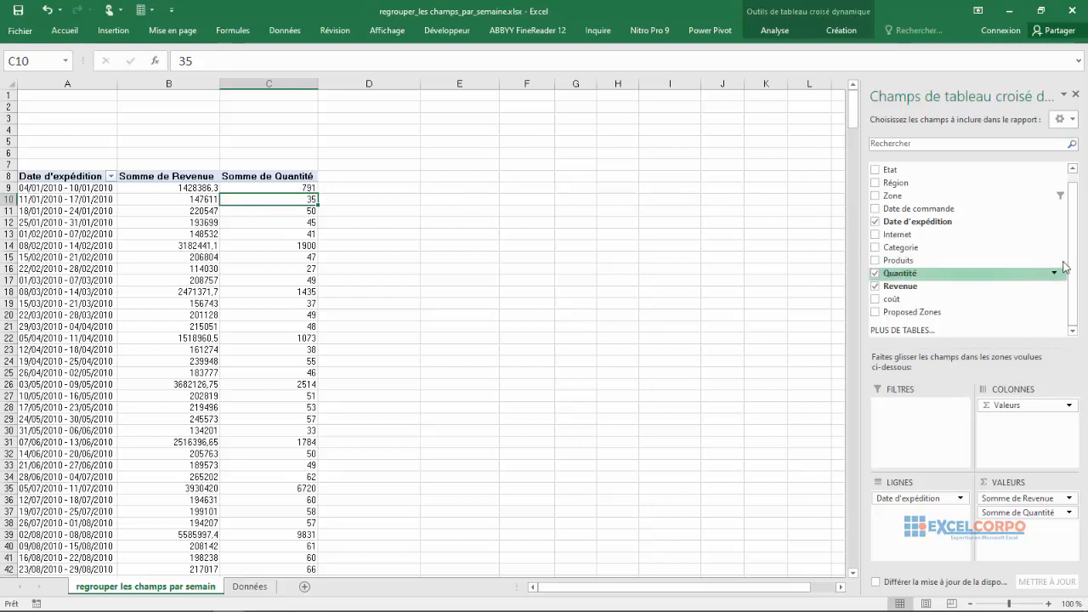
drag(1074, 276, 1070, 197)
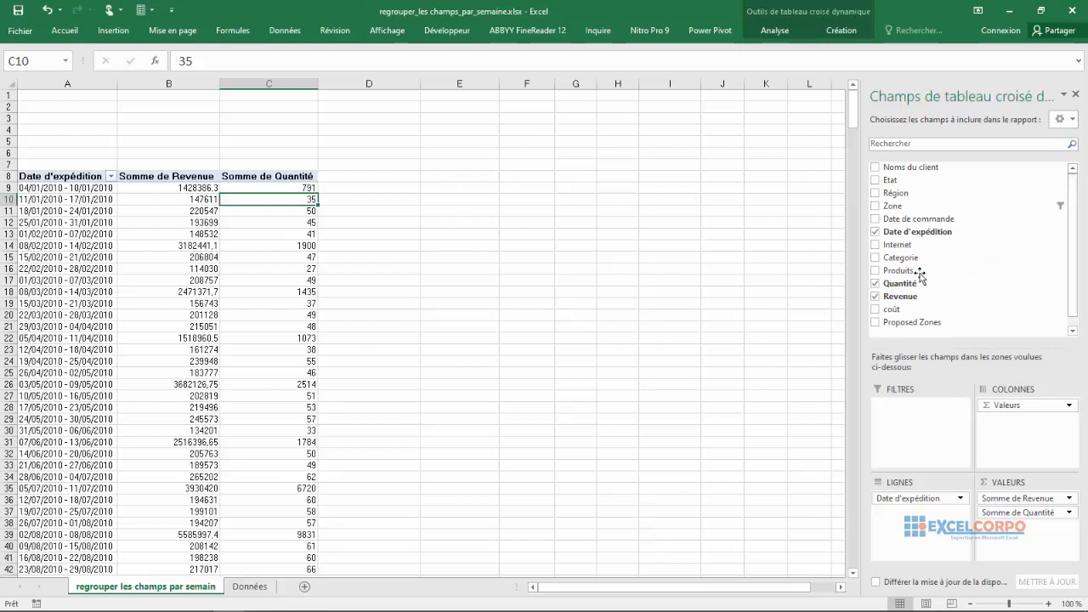